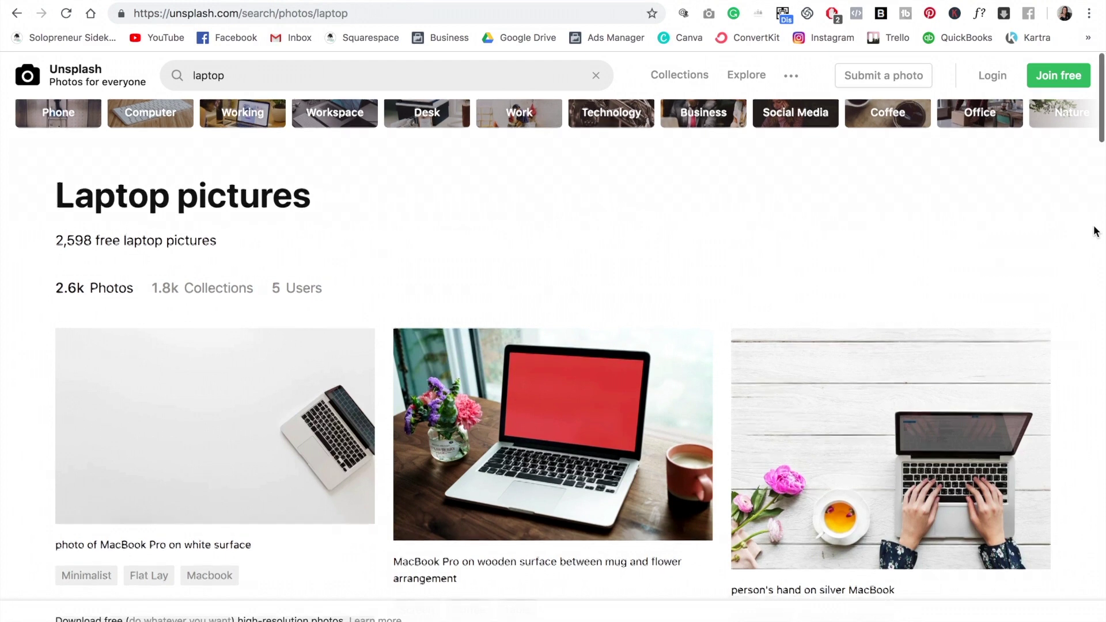
scroll(1095, 232, "down", 3)
scroll(1095, 232, "down", 2)
scroll(1095, 232, "down", 1)
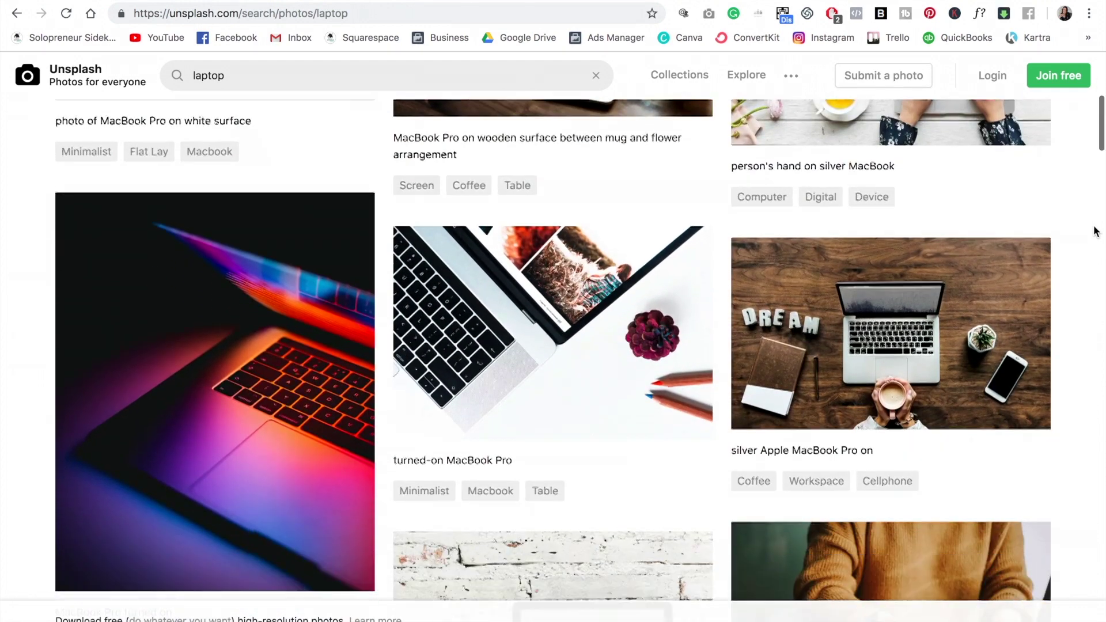
scroll(1094, 232, "down", 2)
scroll(1094, 232, "down", 2)
scroll(1094, 232, "down", 1)
scroll(1095, 231, "down", 3)
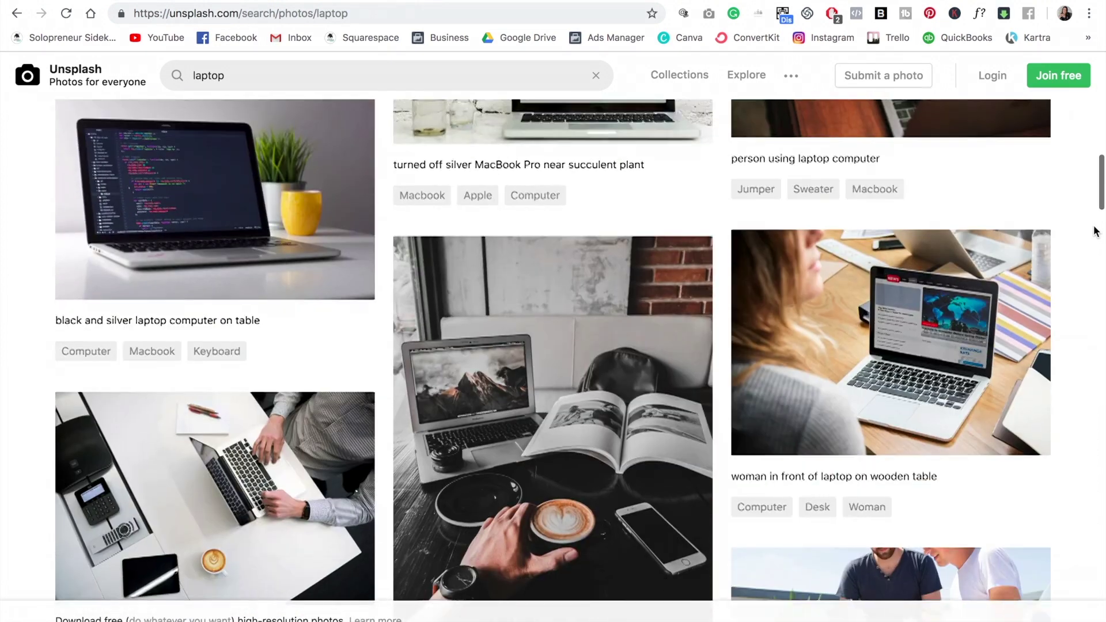
scroll(1095, 232, "down", 1)
scroll(1095, 232, "down", 1)
scroll(1095, 232, "down", 2)
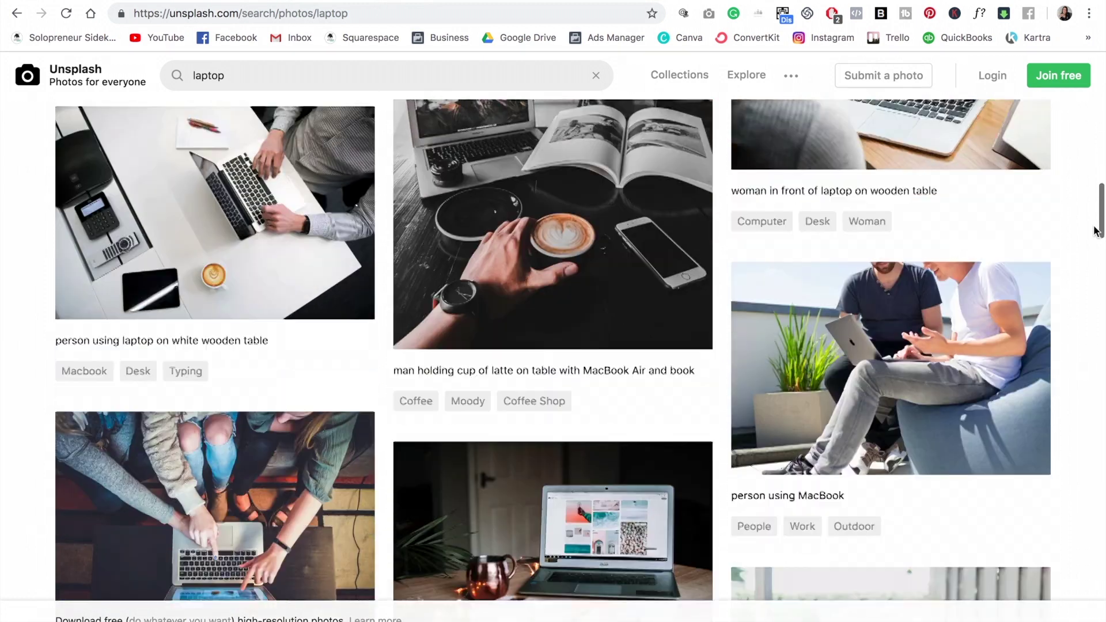
scroll(1094, 232, "down", 1)
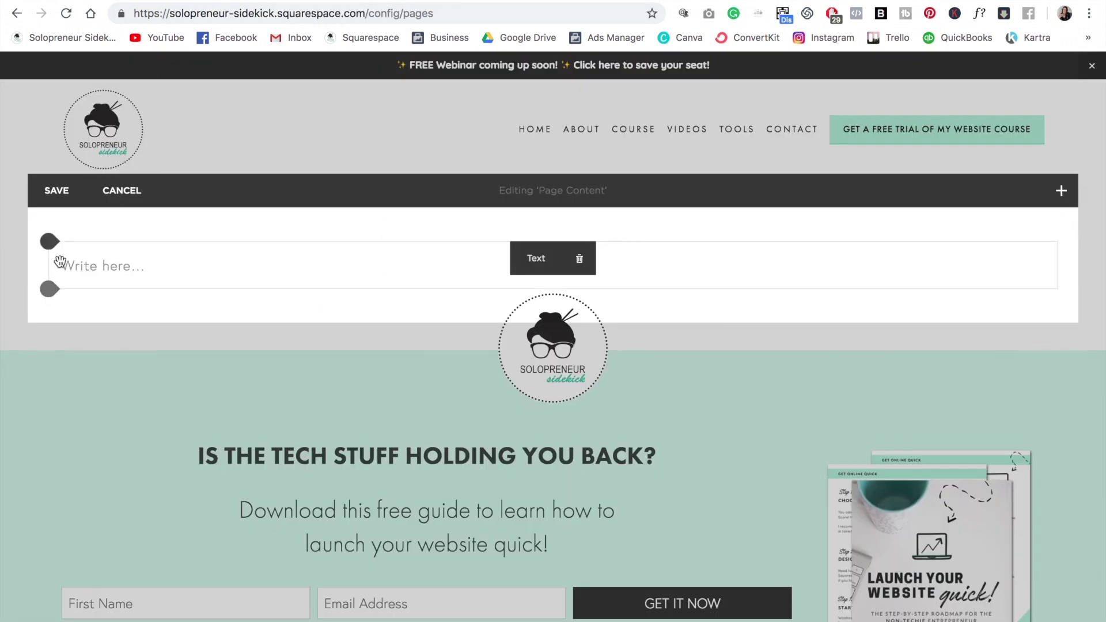
mouse_move(49, 243)
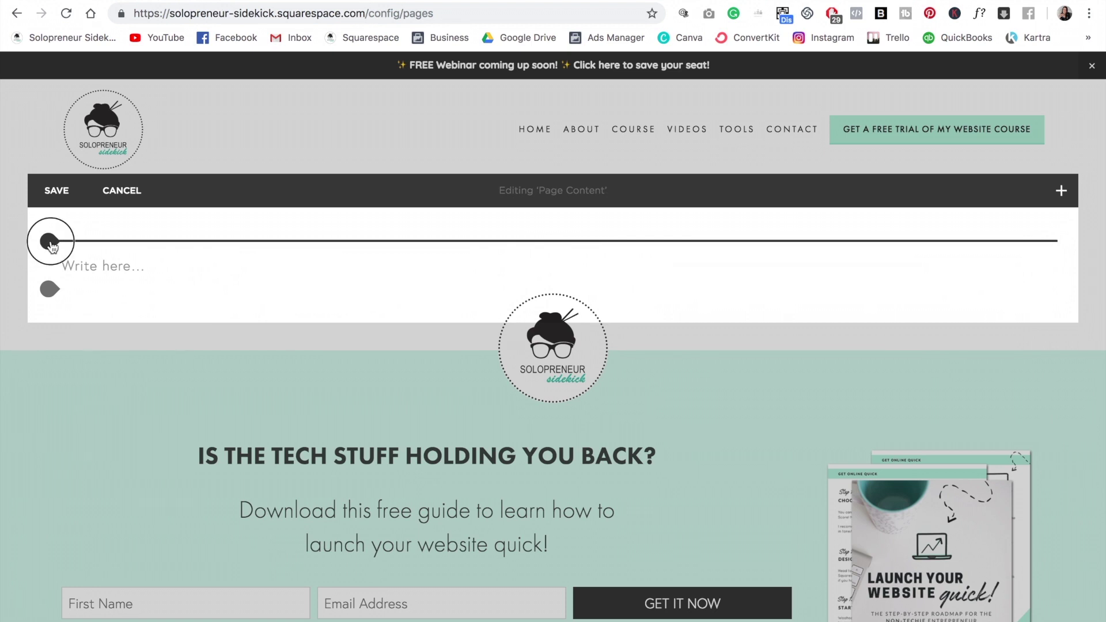
Insert an Image block on the page and open its Search For Image stock photos.
left_click(50, 242)
left_click(285, 147)
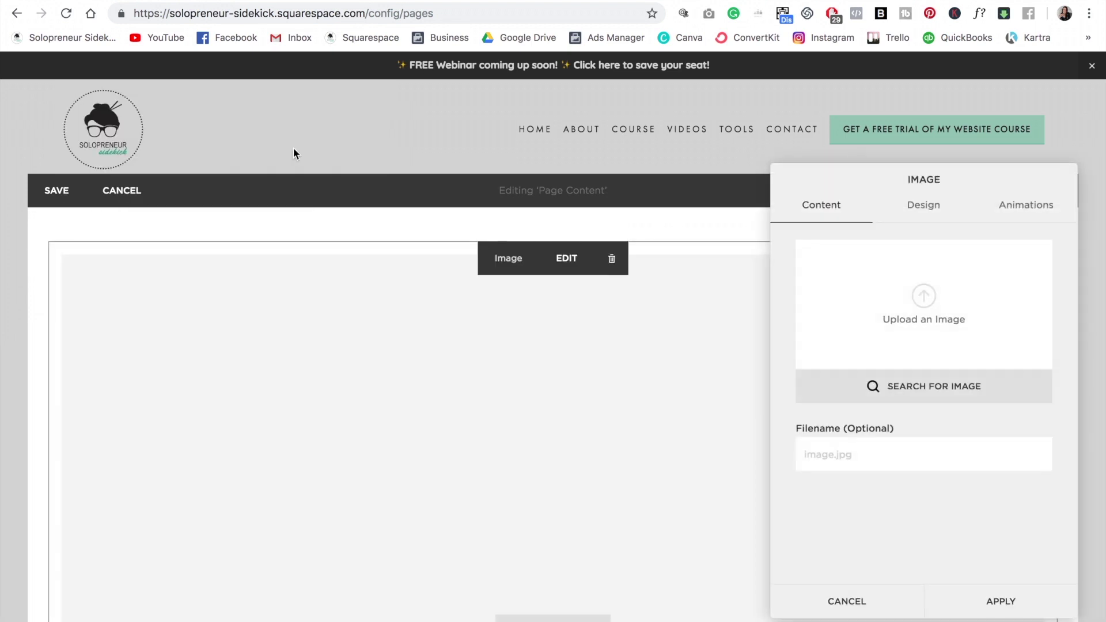
left_click(929, 394)
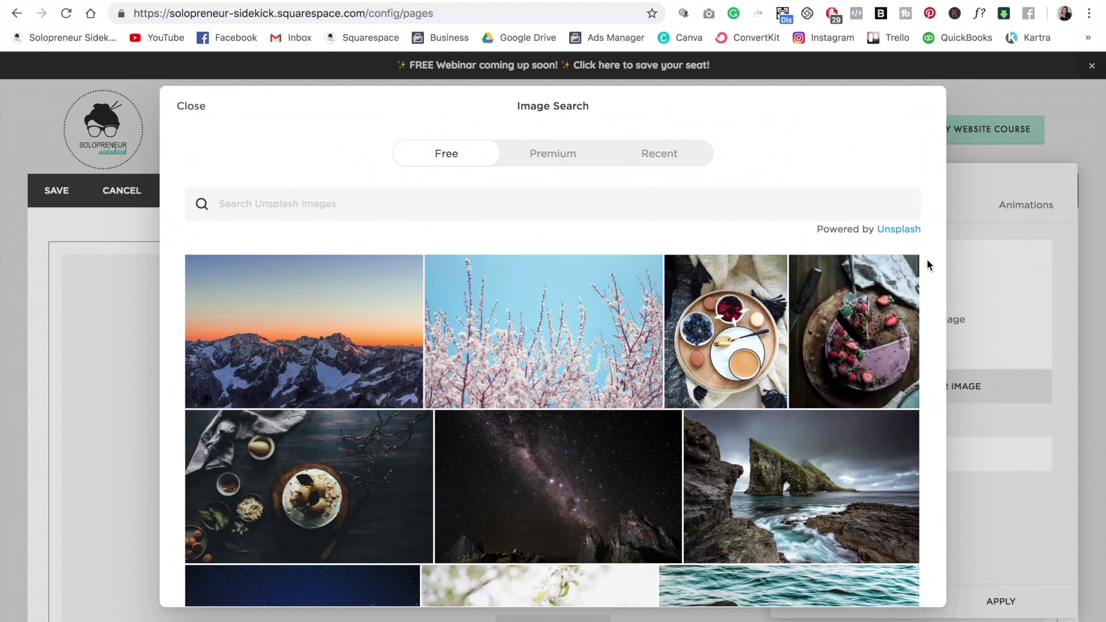
scroll(927, 265, "down", 1)
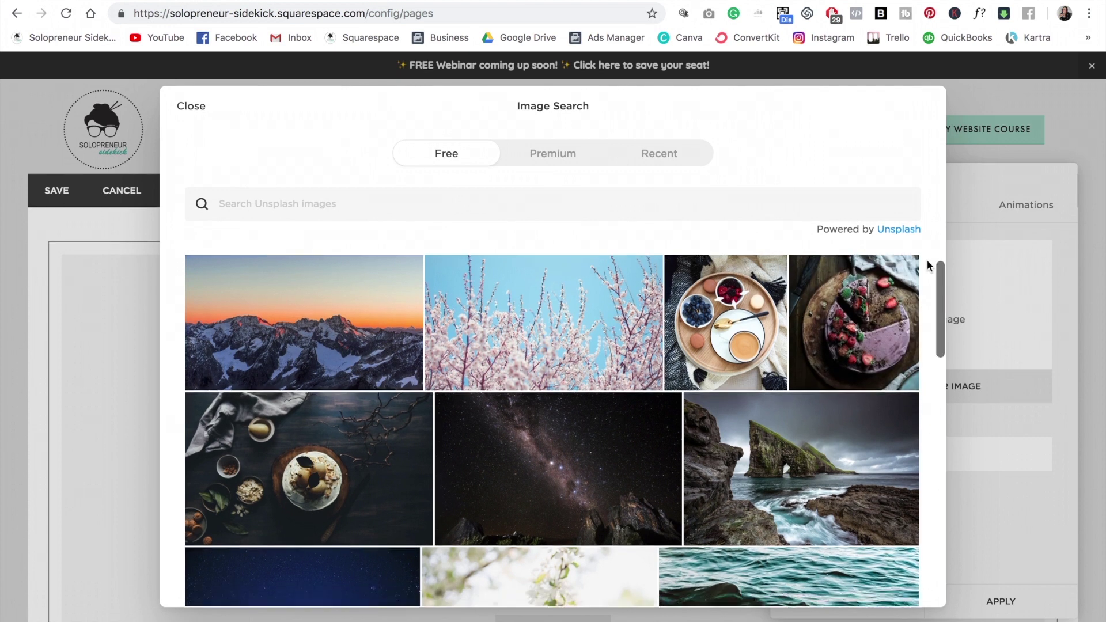
scroll(927, 265, "down", 1)
scroll(927, 264, "down", 2)
scroll(927, 264, "down", 2)
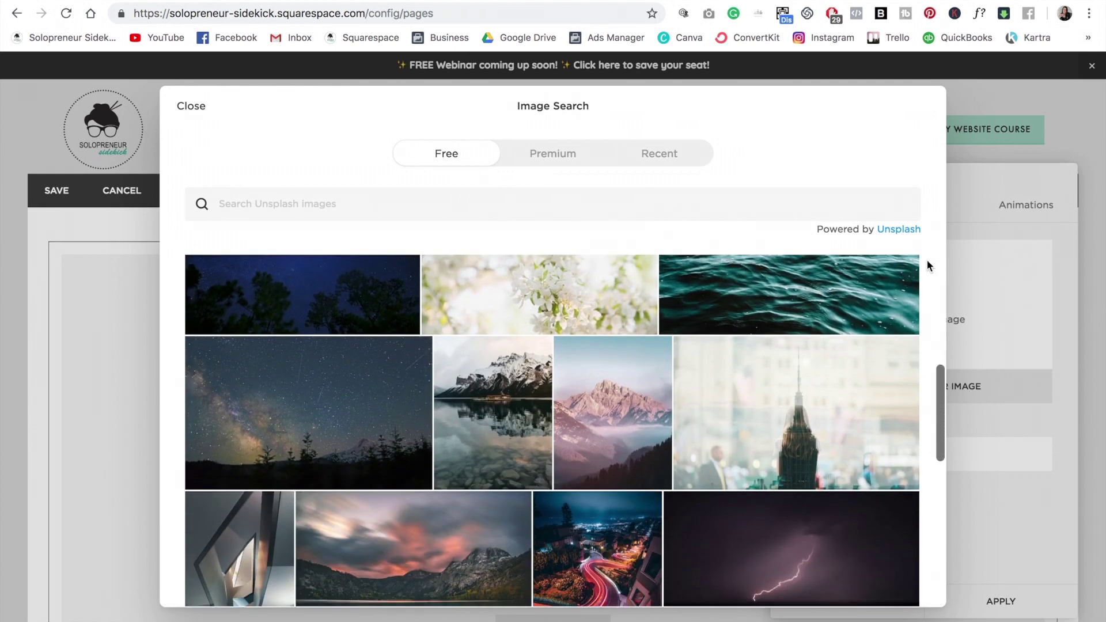
scroll(926, 265, "down", 1)
scroll(927, 265, "down", 1)
scroll(927, 266, "up", 1)
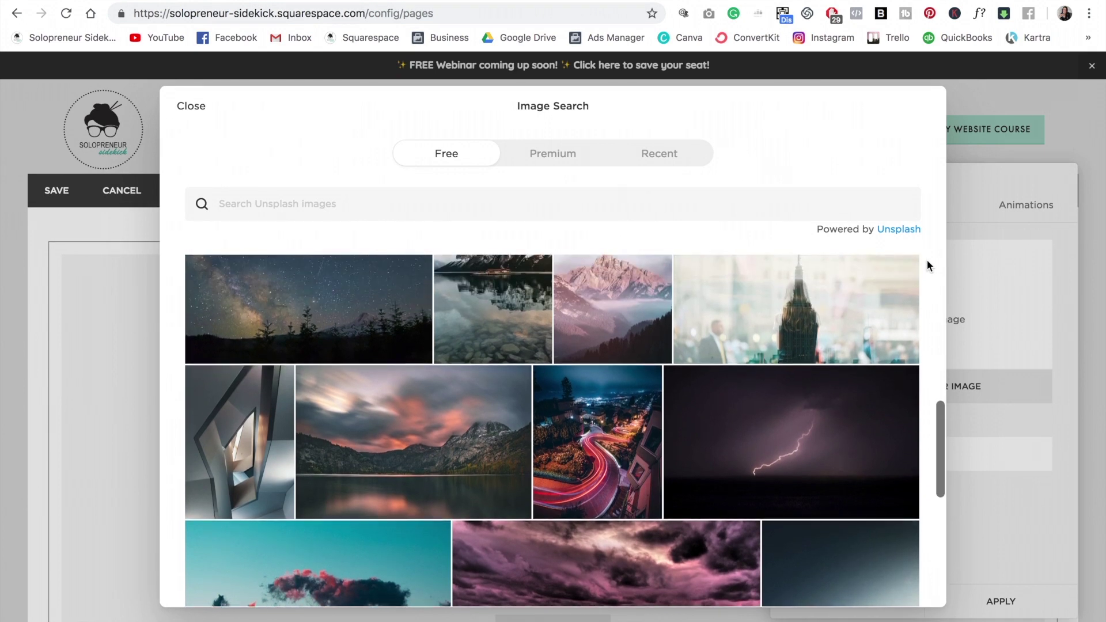
scroll(927, 265, "up", 1)
scroll(927, 266, "up", 2)
scroll(926, 266, "up", 1)
scroll(927, 266, "up", 2)
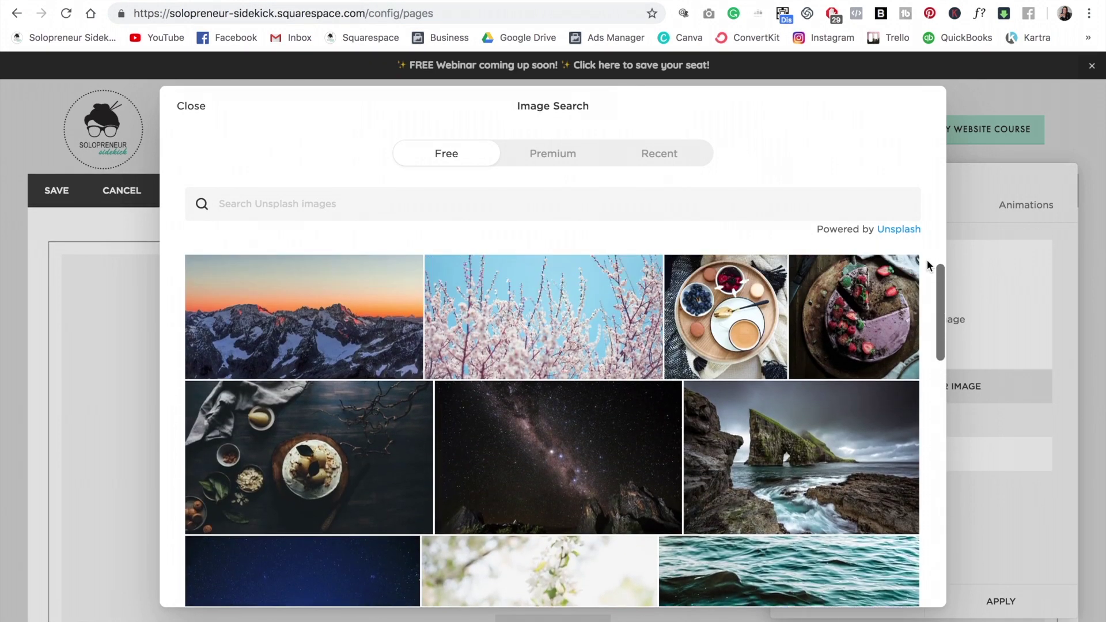
scroll(927, 266, "up", 1)
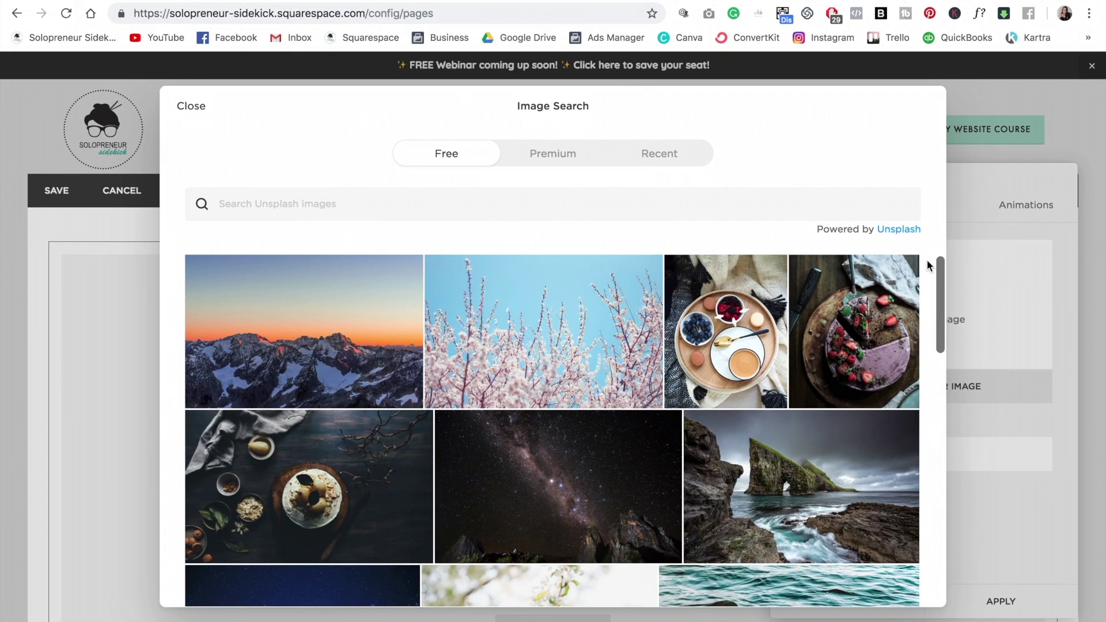
Search Unsplash for 'laptop' and add the laptop-with-pink-flowers patio photo to the block.
left_click(308, 209)
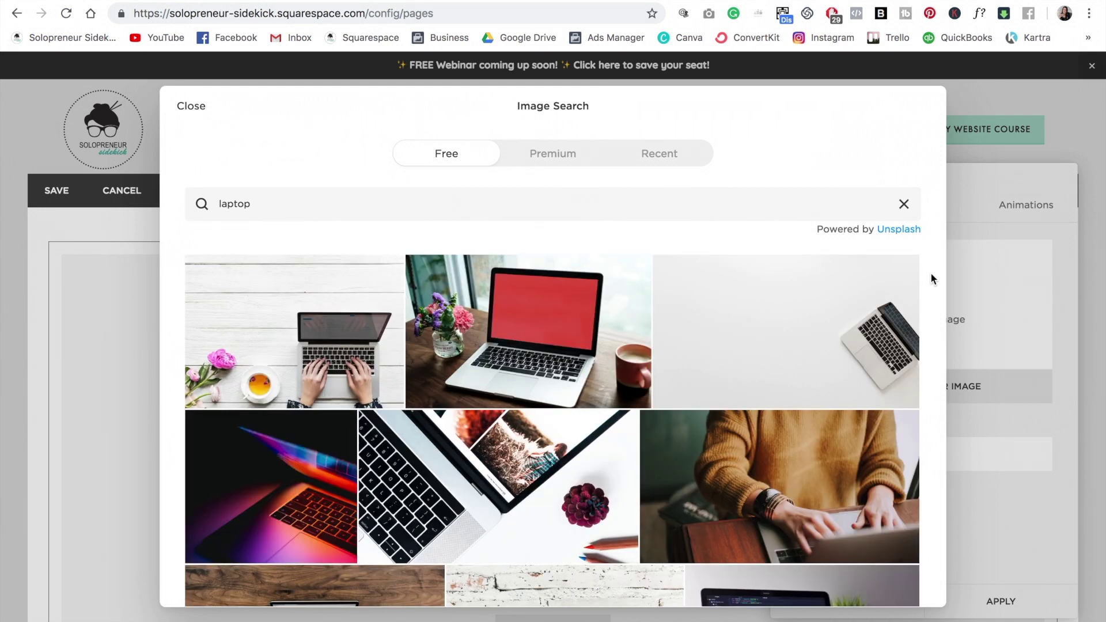
scroll(930, 278, "down", 2)
scroll(931, 278, "down", 1)
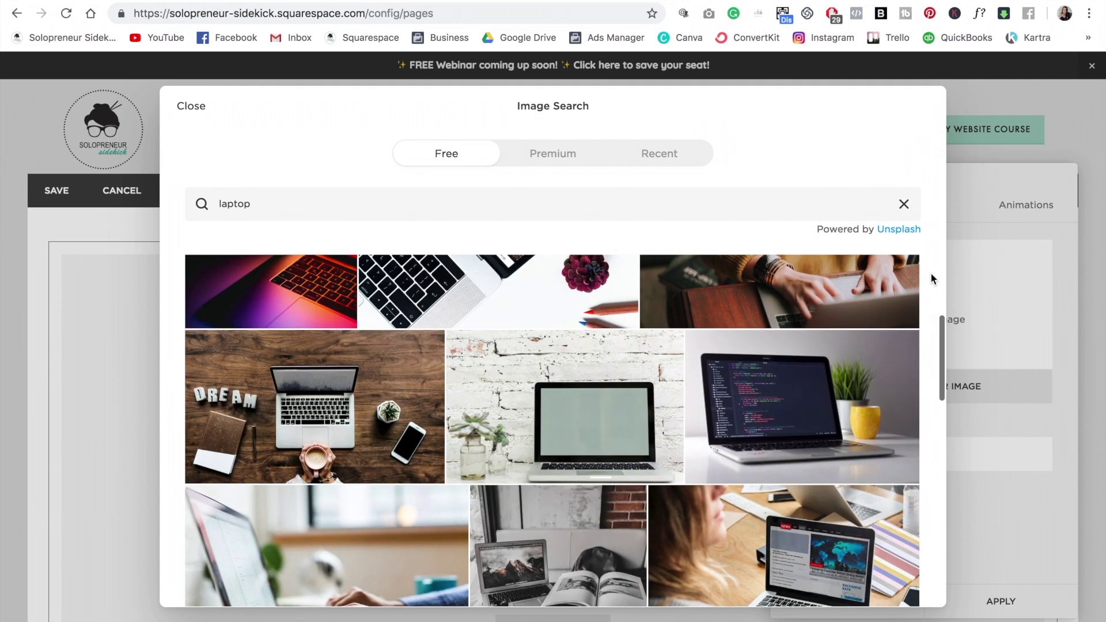
scroll(931, 277, "down", 1)
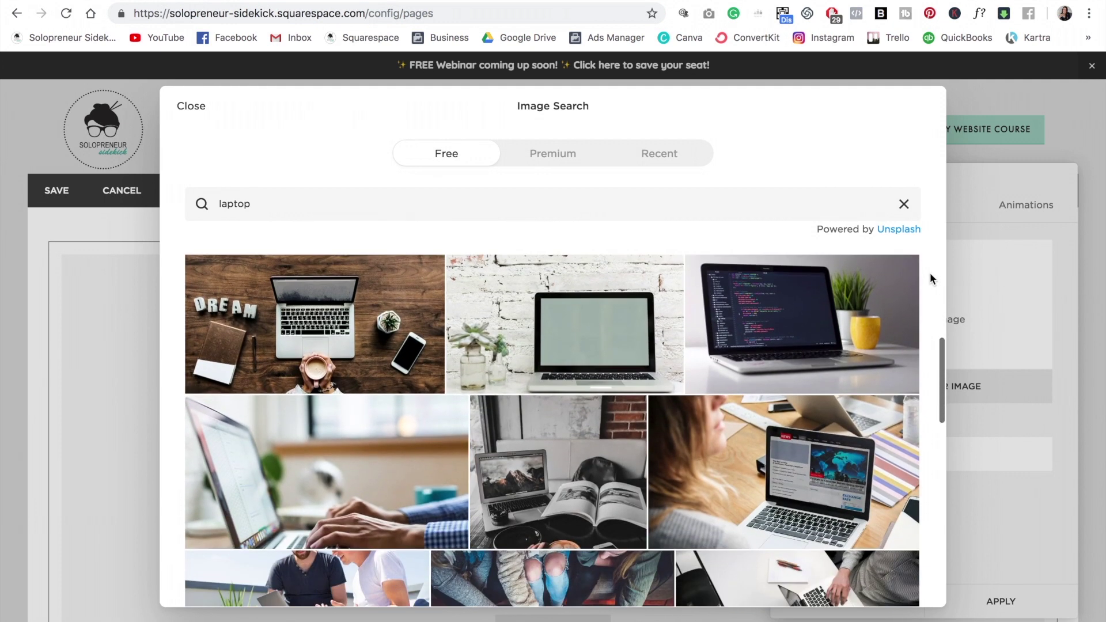
scroll(930, 278, "down", 1)
scroll(931, 277, "down", 1)
scroll(930, 278, "down", 1)
scroll(930, 279, "down", 1)
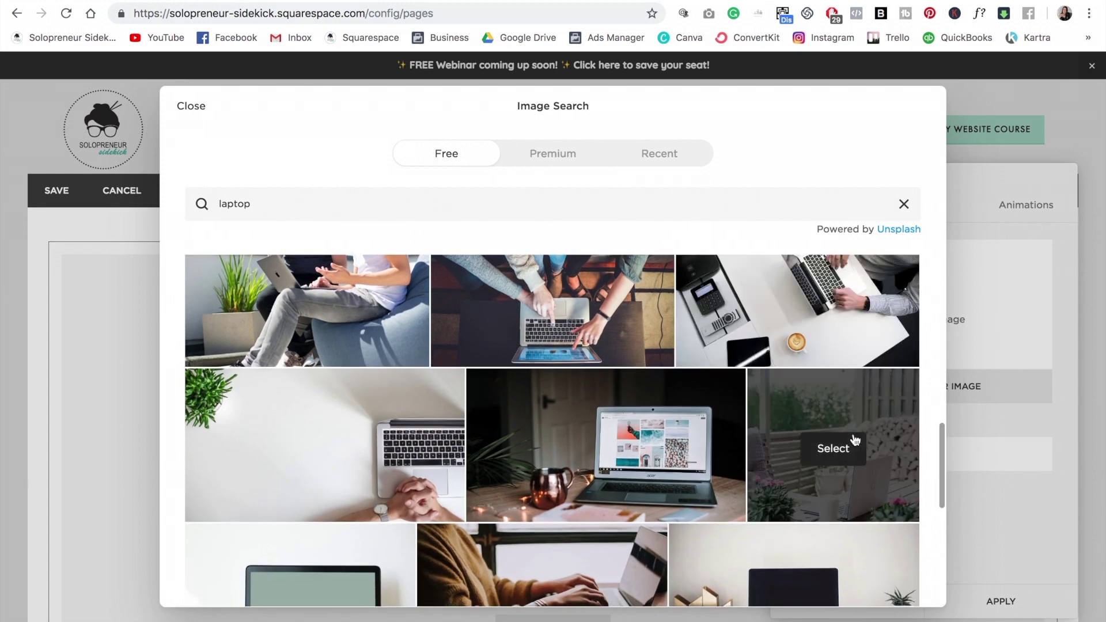
left_click(840, 449)
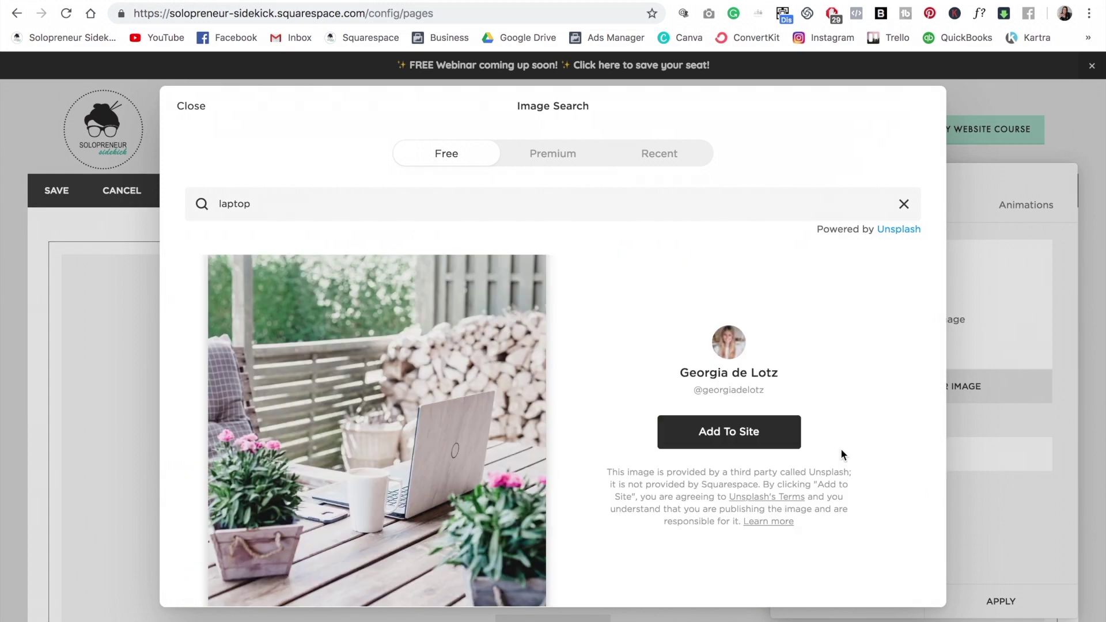
left_click(721, 438)
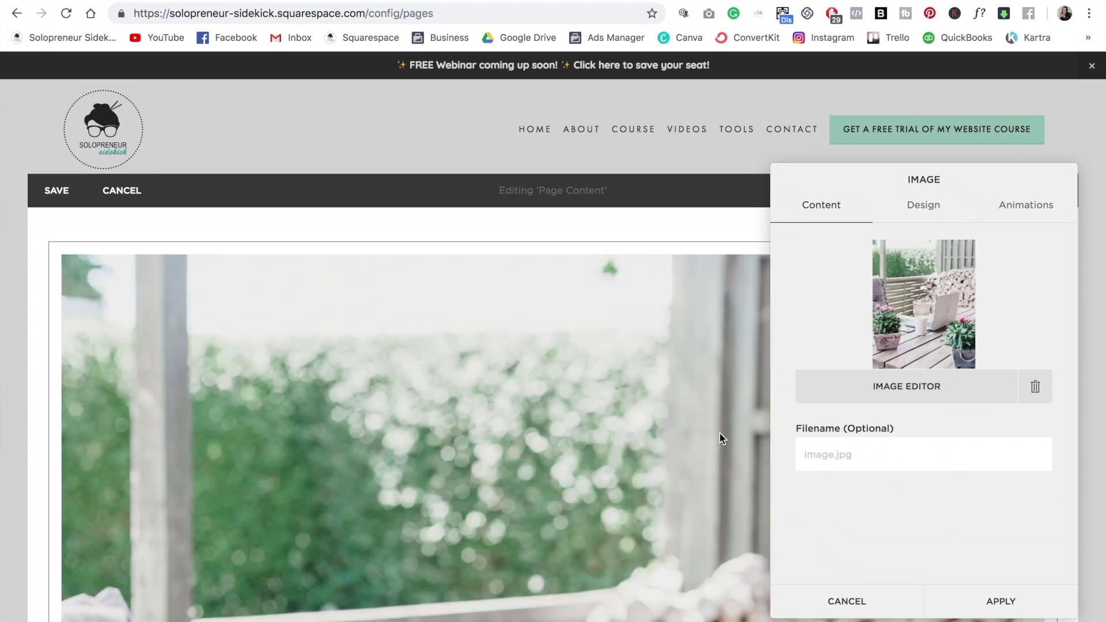
Confirm the inserted laptop photo and close its image settings.
left_click(1000, 600)
scroll(601, 318, "down", 1)
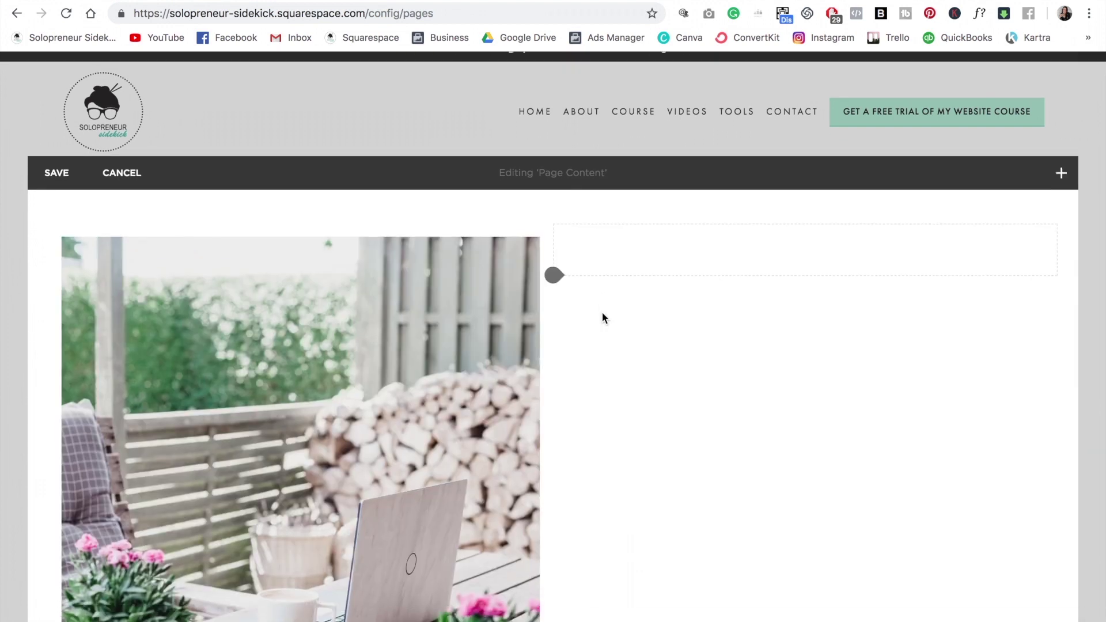
scroll(602, 318, "down", 1)
scroll(602, 318, "down", 2)
scroll(602, 319, "down", 1)
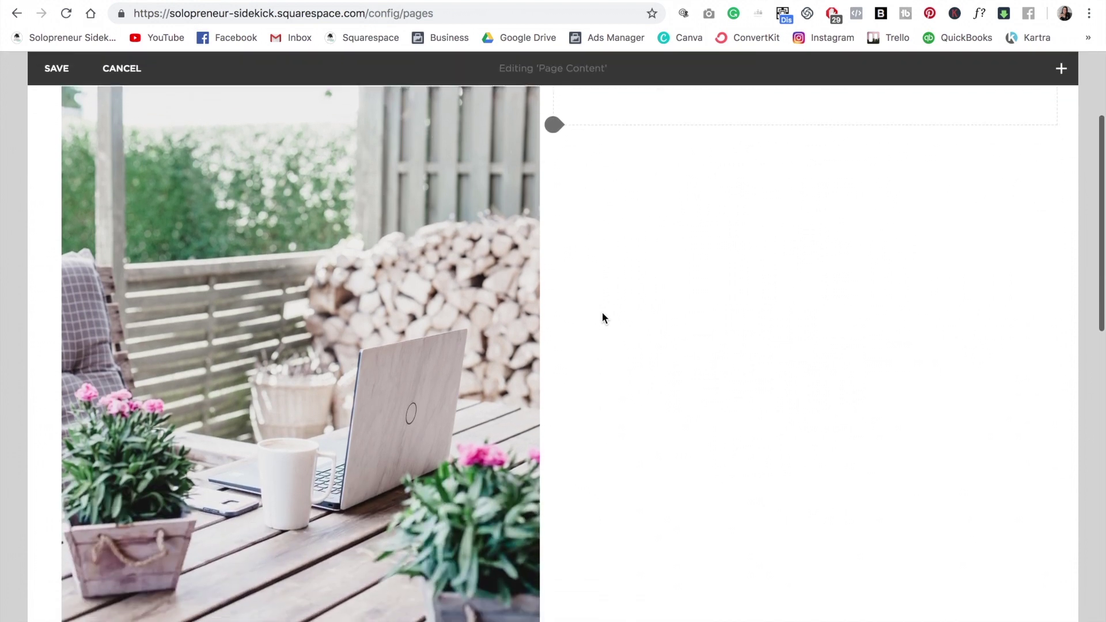
scroll(602, 318, "down", 1)
scroll(602, 319, "down", 1)
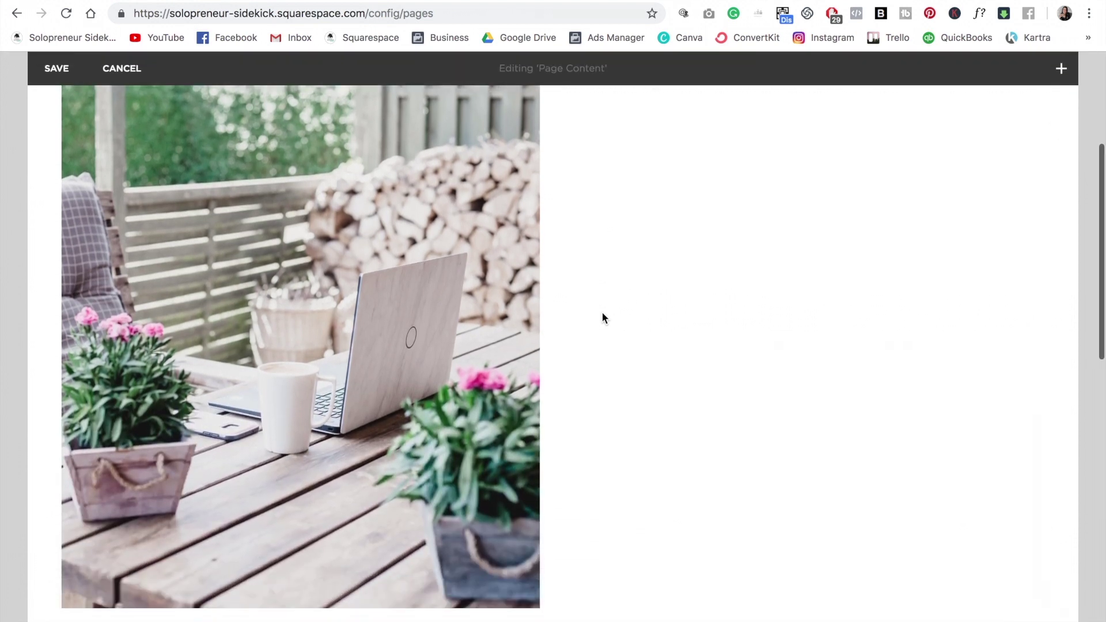
scroll(603, 317, "down", 1)
scroll(602, 318, "down", 1)
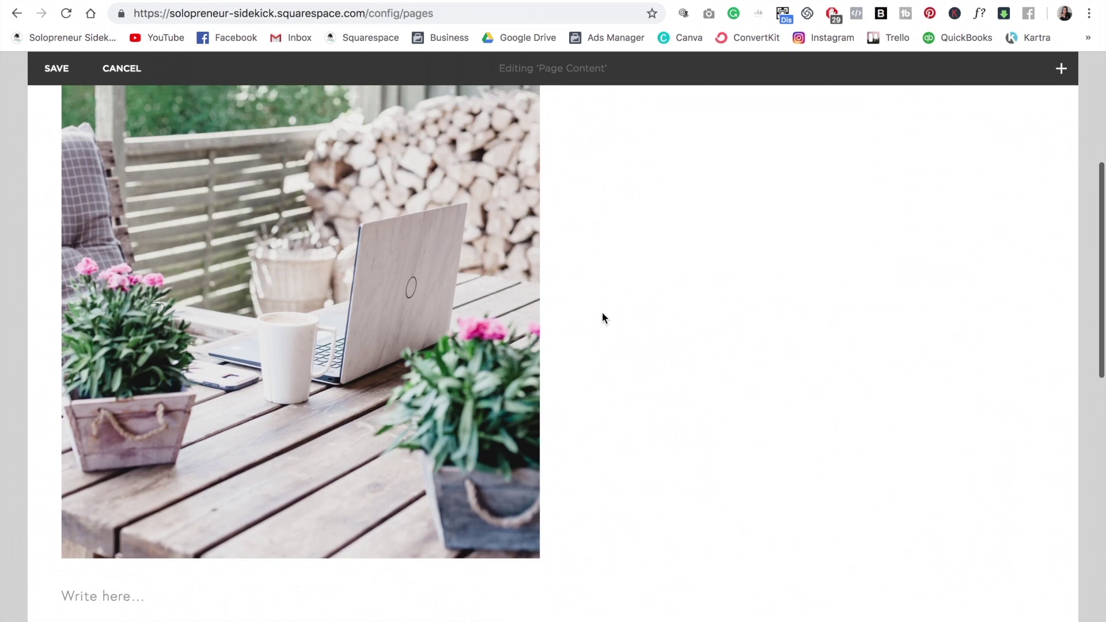
scroll(602, 318, "up", 2)
scroll(601, 318, "up", 1)
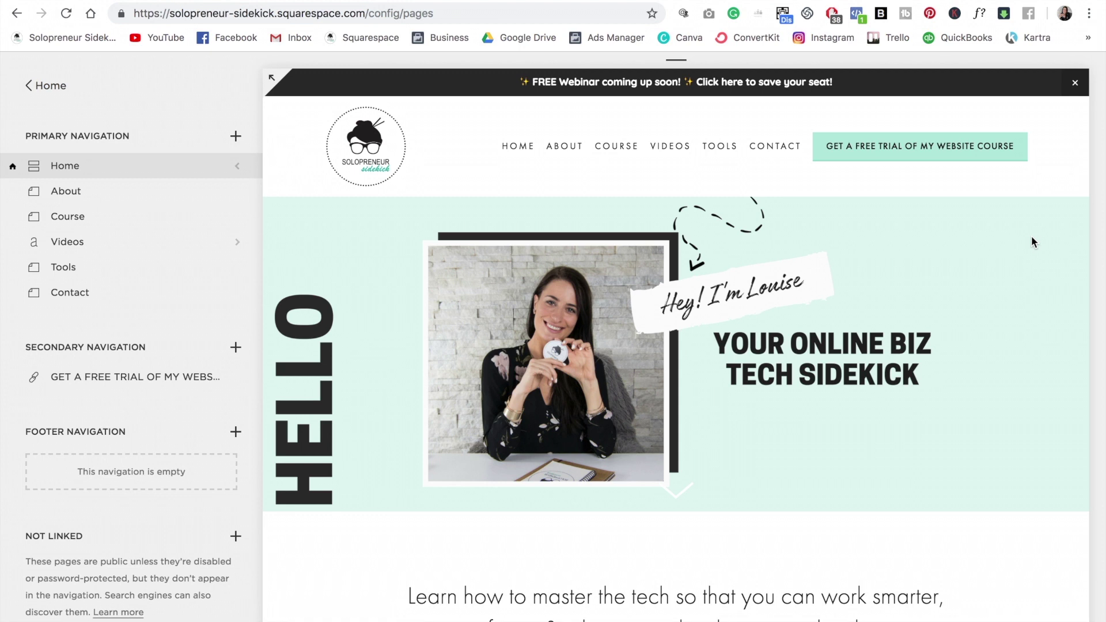
scroll(1032, 237, "down", 5)
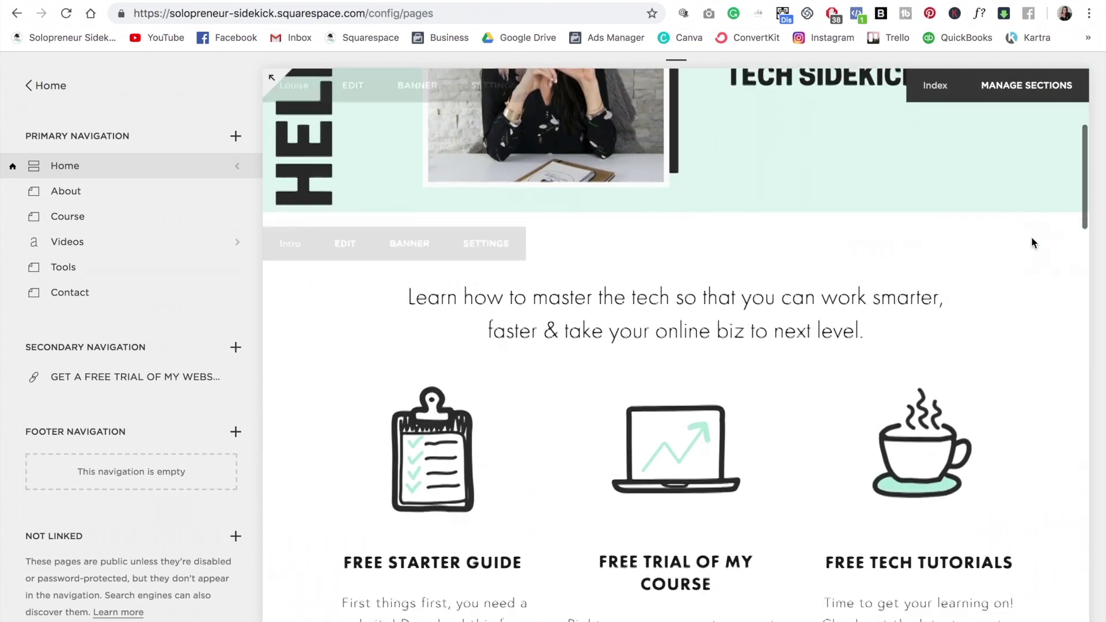
scroll(1032, 236, "down", 2)
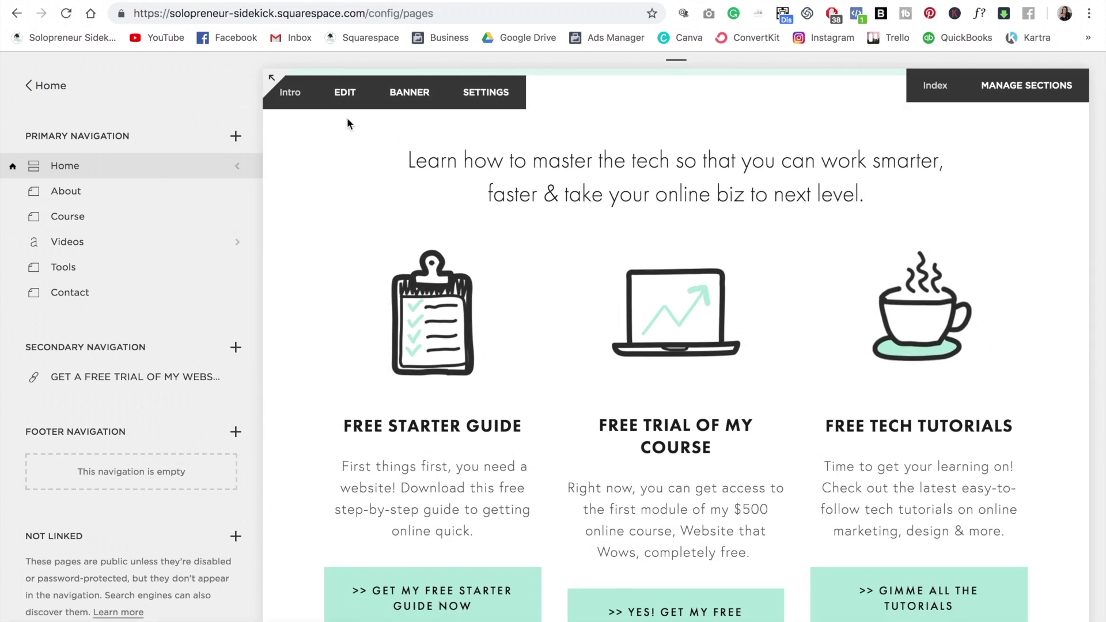
Edit the Intro section and open the free-checklist.png clipboard image block's settings.
left_click(345, 102)
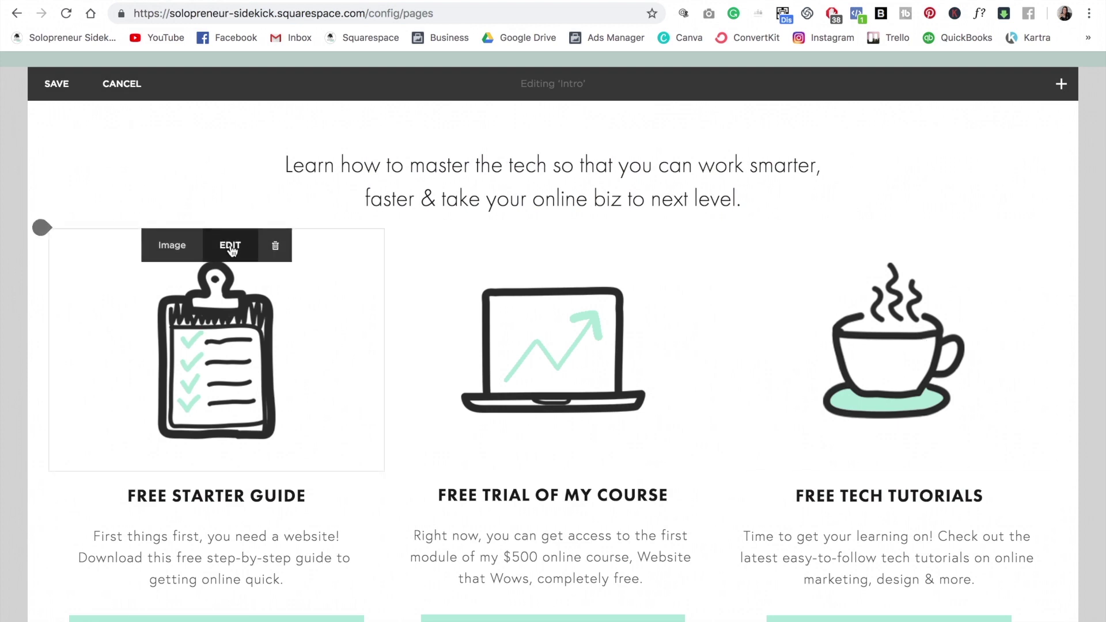
left_click(230, 246)
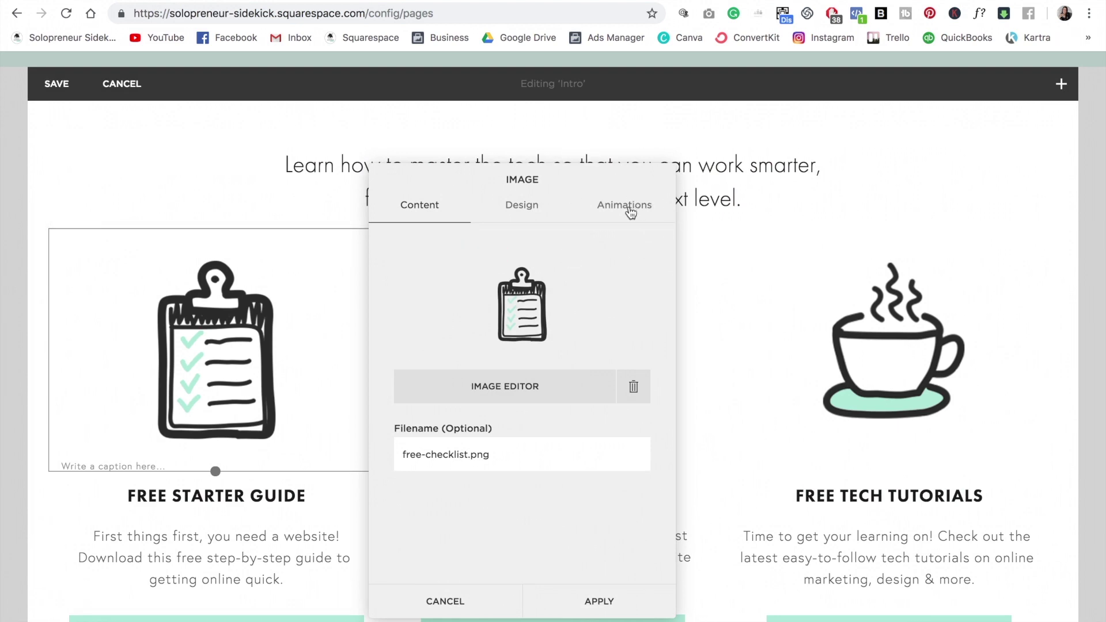
Preview the Fade In, Focus In and Slide Up animations on the clipboard image.
left_click(630, 211)
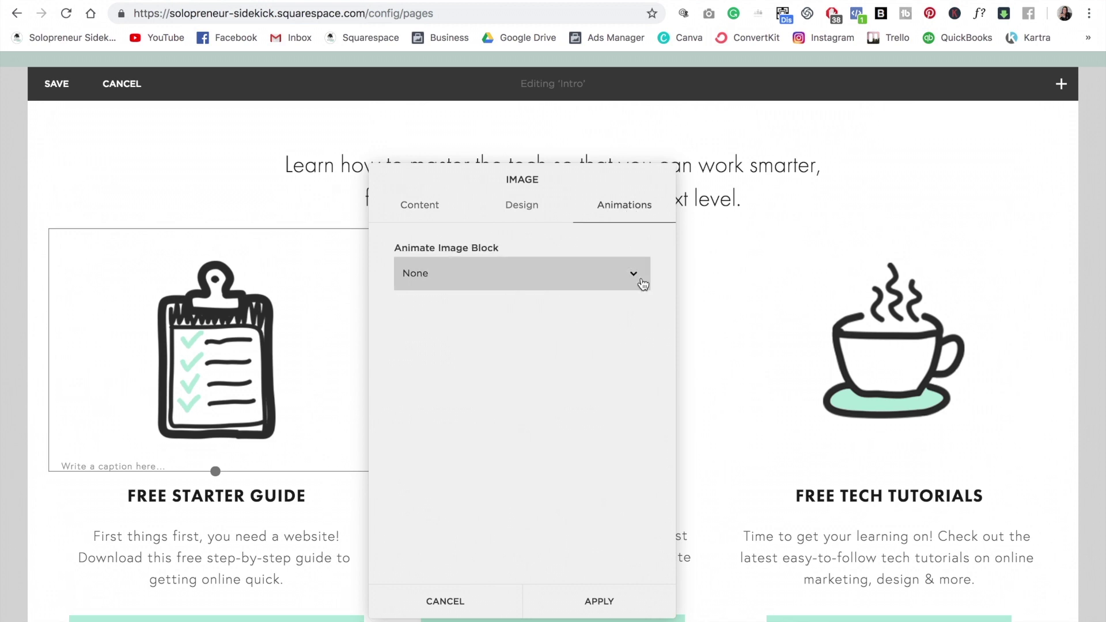
left_click(640, 282)
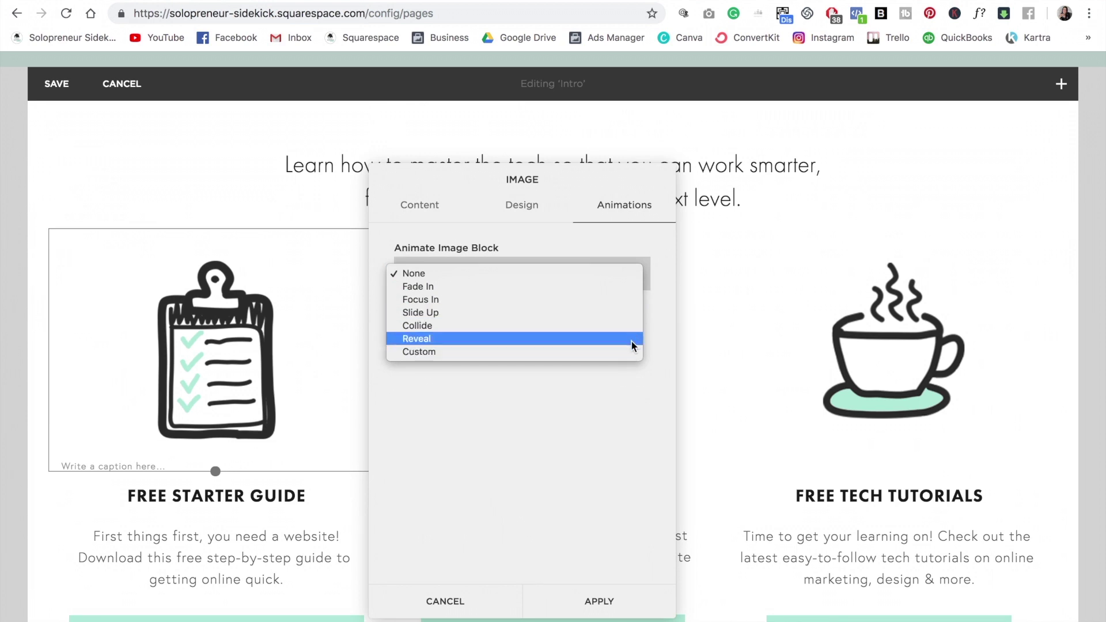
left_click(629, 290)
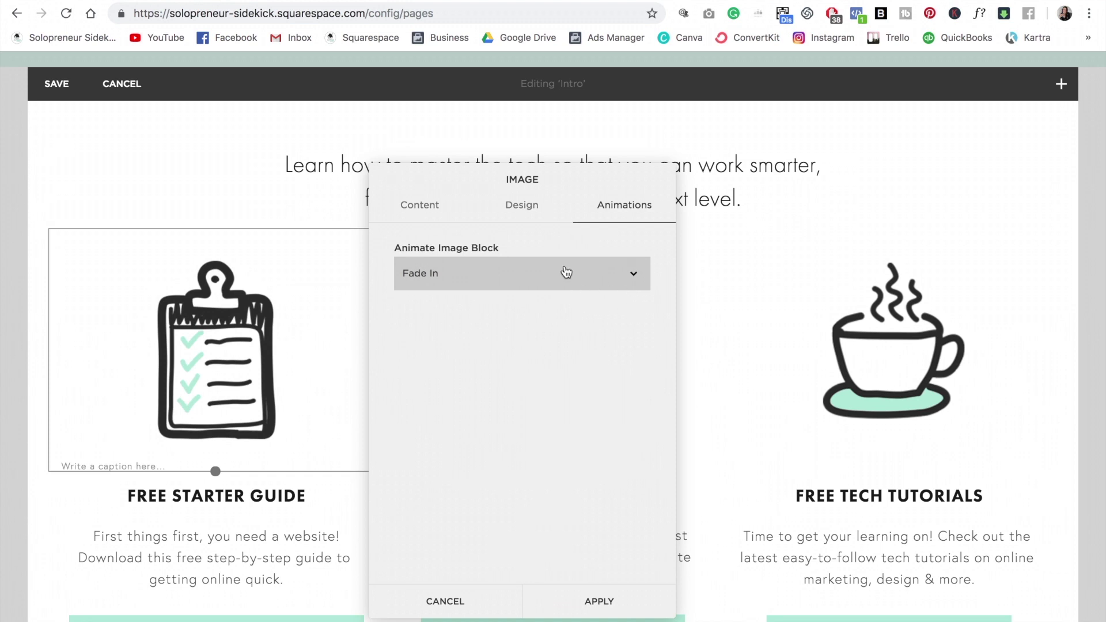
left_click(566, 272)
left_click(562, 288)
left_click(553, 276)
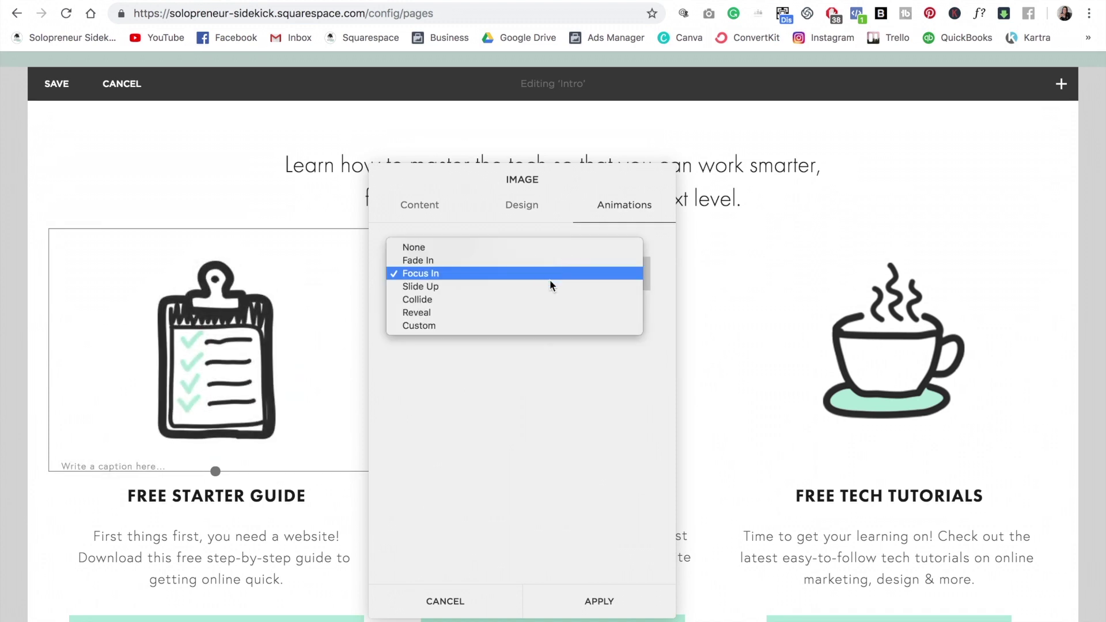
left_click(549, 288)
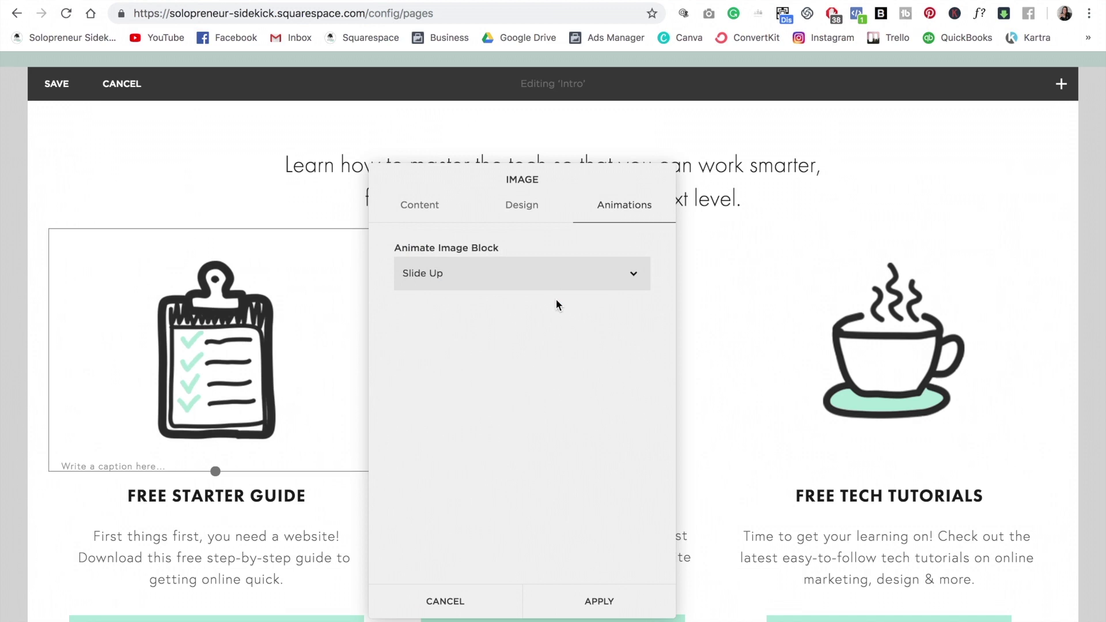
Try Reveal, then settle on Slide Up and apply the animation.
left_click(562, 279)
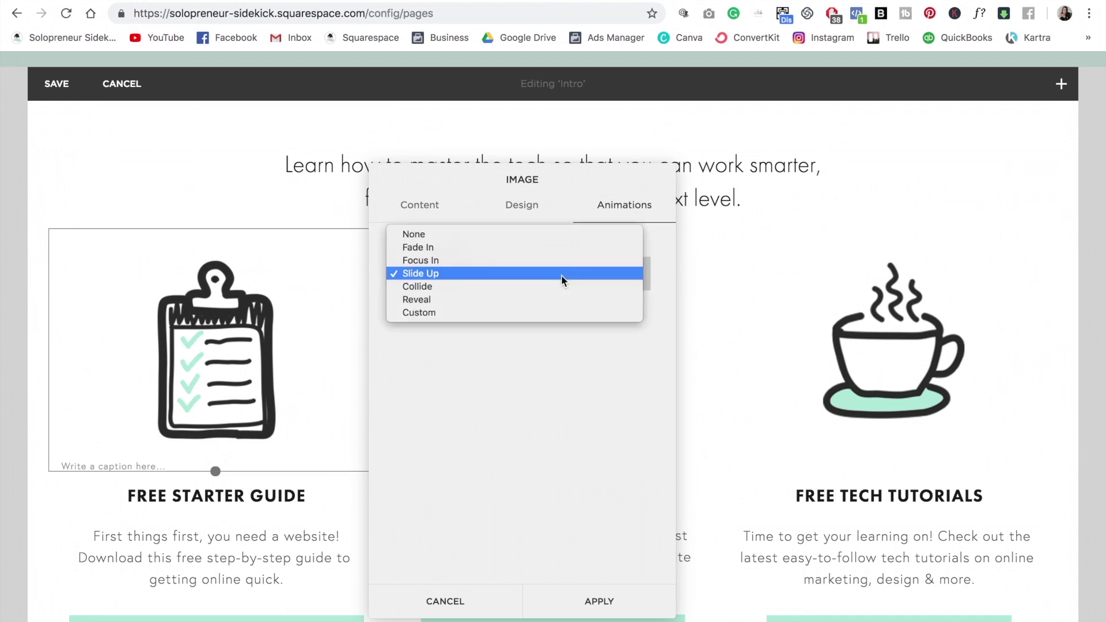
left_click(597, 299)
left_click(636, 283)
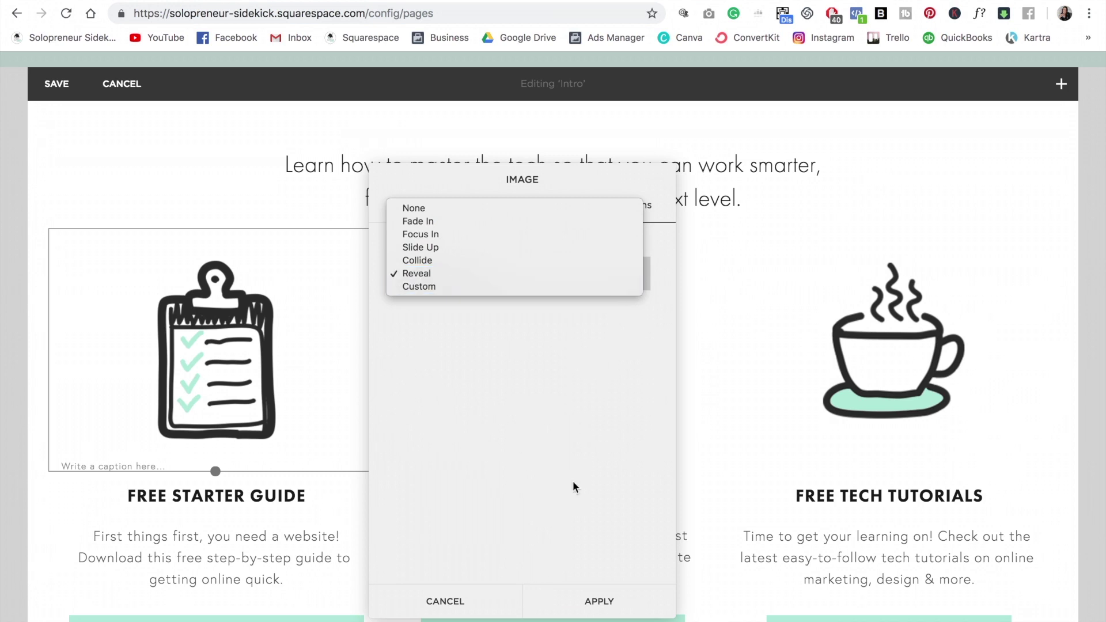
left_click(592, 453)
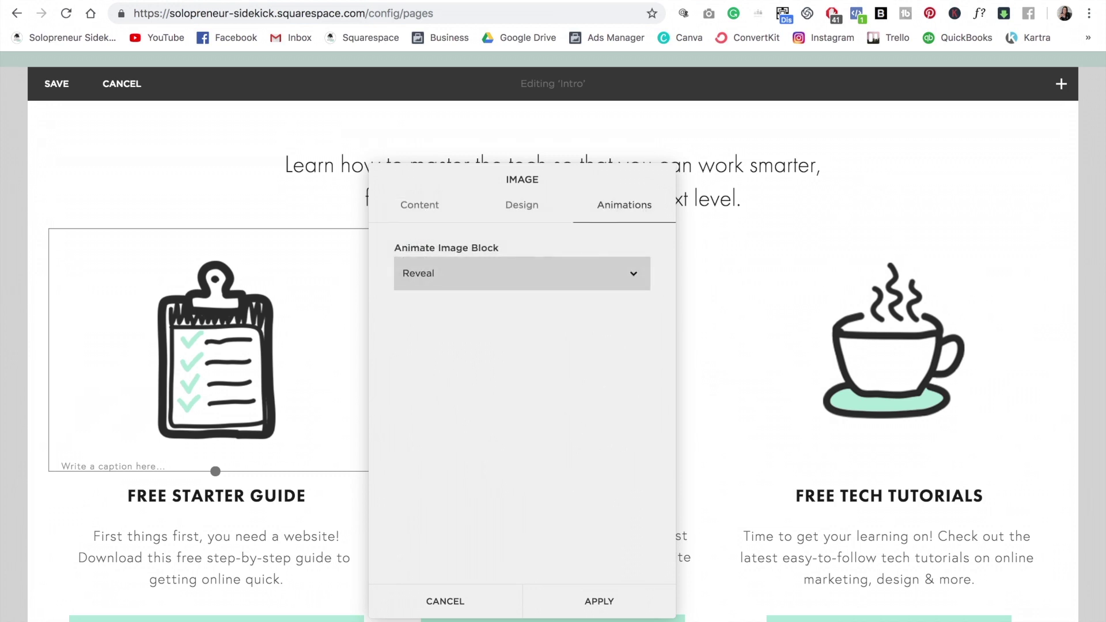
left_click(481, 284)
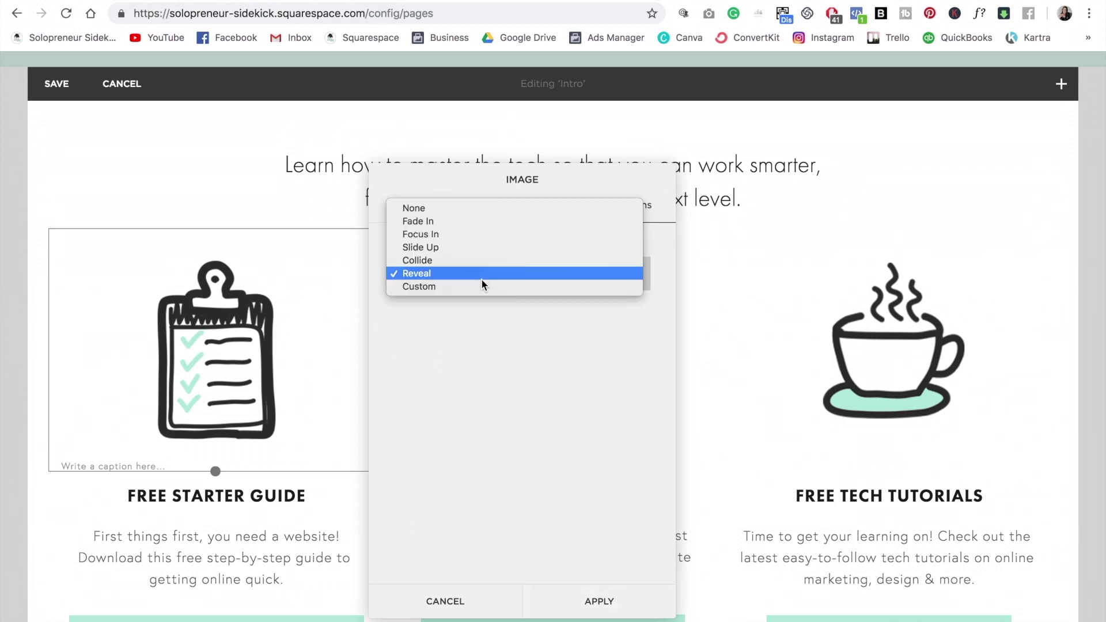
left_click(486, 247)
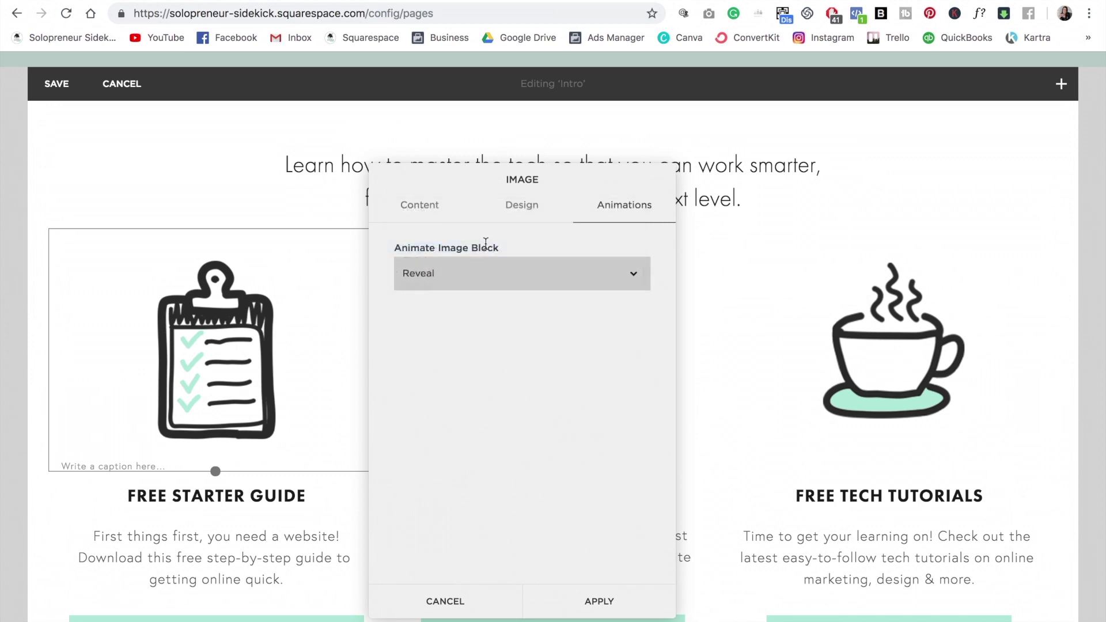
left_click(566, 609)
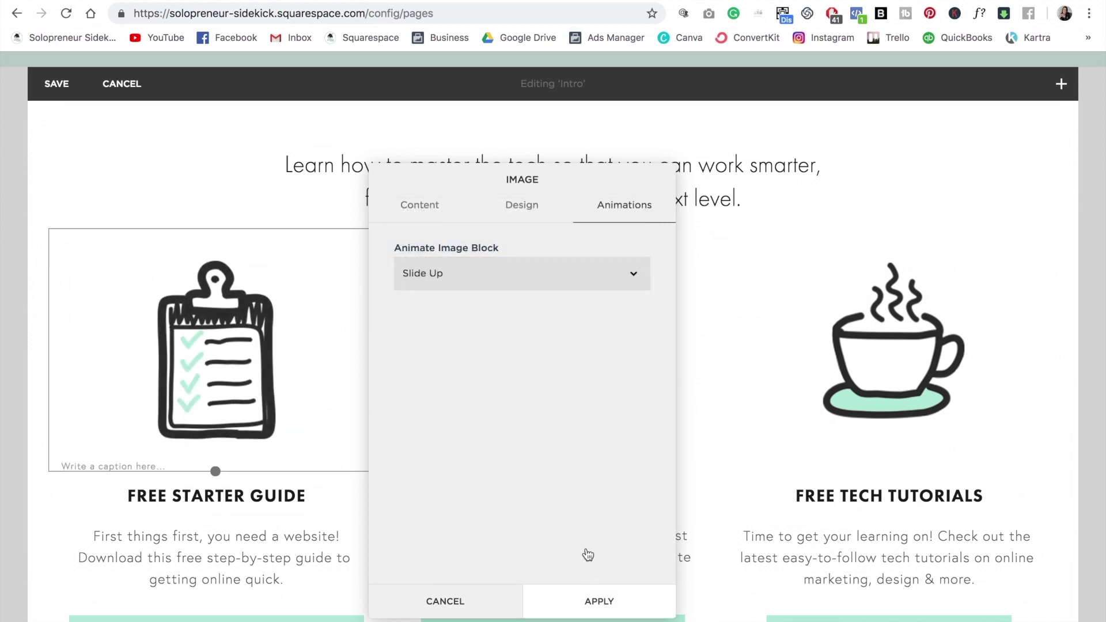
Deselect the clipboard image and save the Intro section edits to view the live site.
left_click(61, 90)
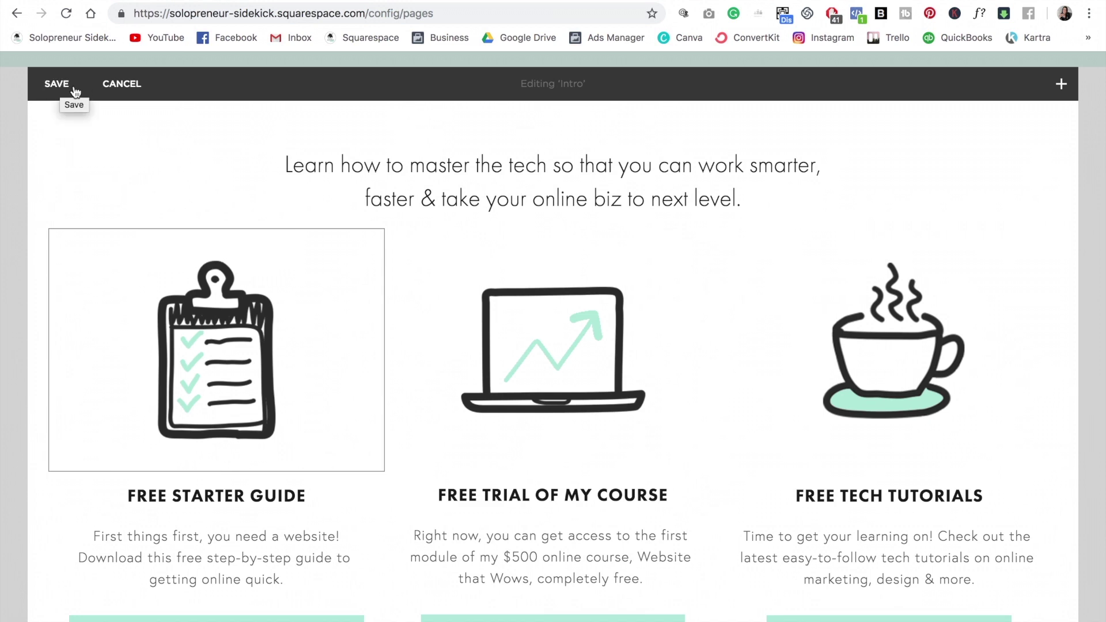
left_click(72, 88)
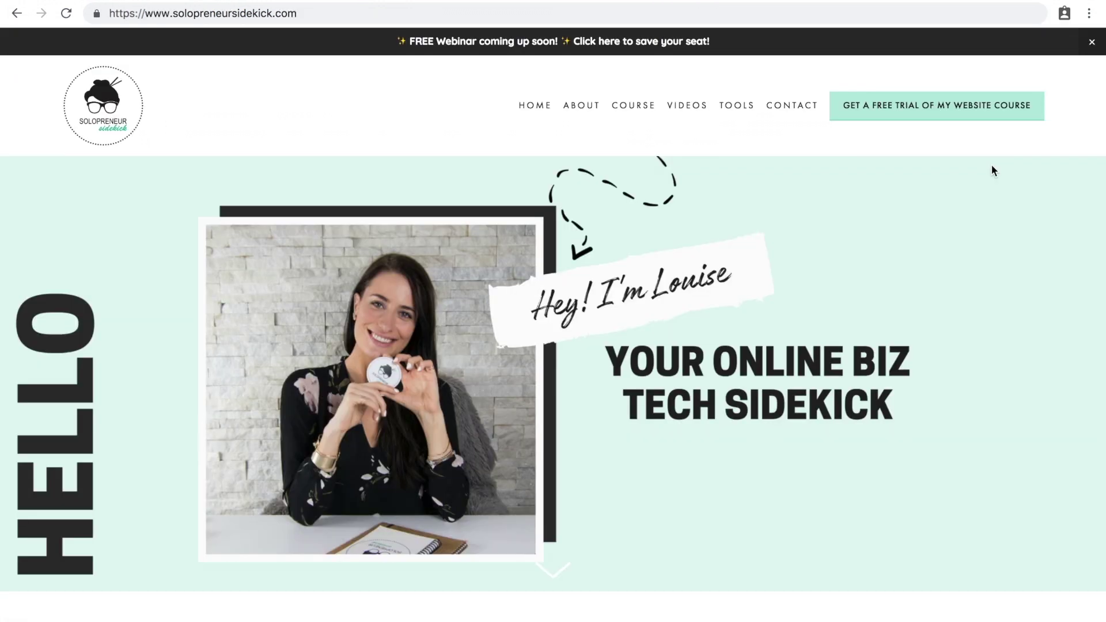
scroll(991, 166, "down", 2)
scroll(990, 165, "down", 3)
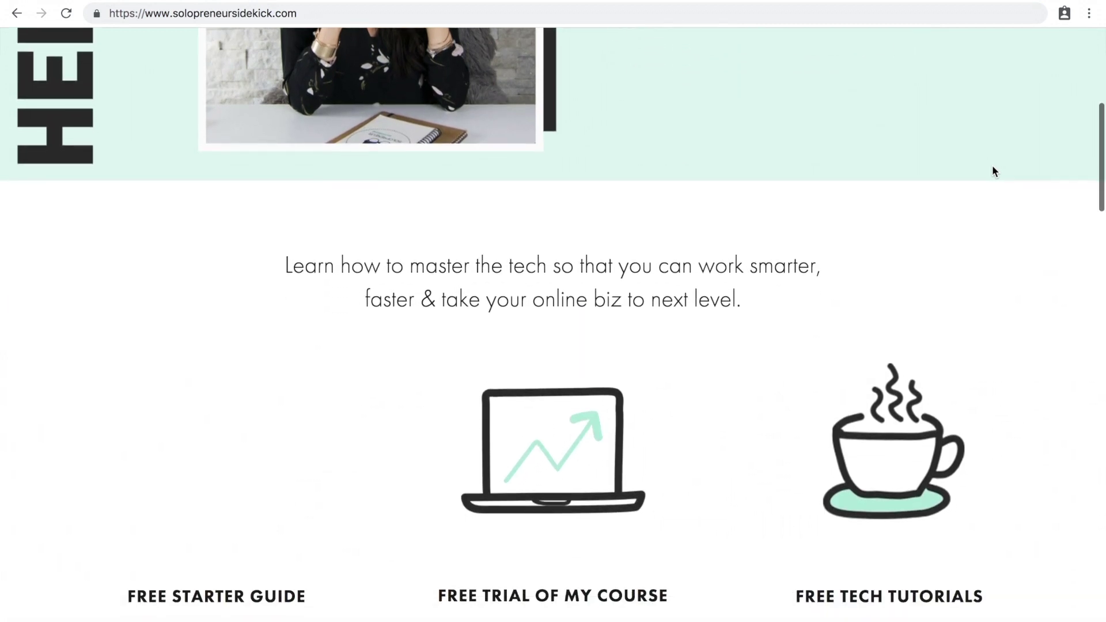